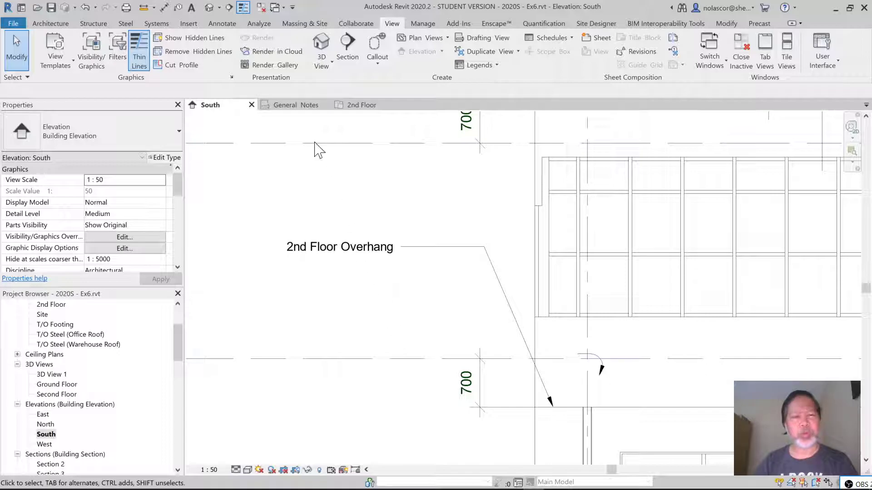
- In the General Notes drafting view, edit the unnumbered text note so "THESE NOTES APPLY" starts a new line below the heading
left_click(293, 105)
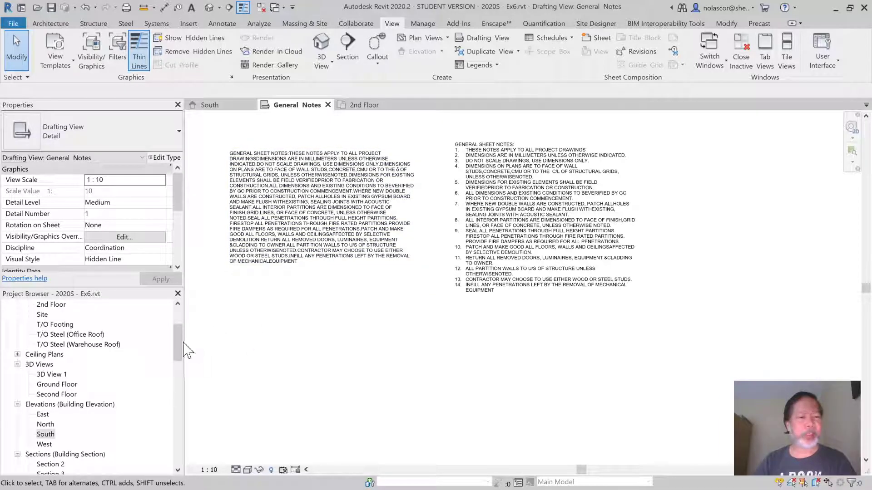
left_click_drag(179, 344, 184, 384)
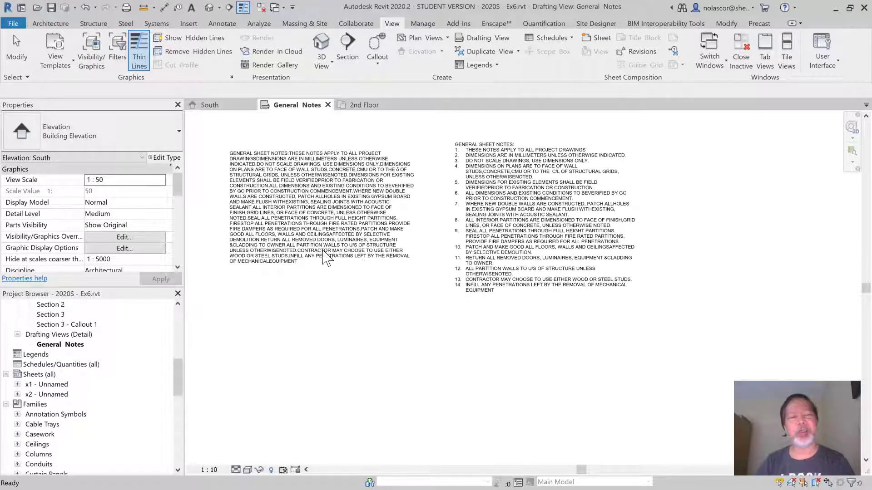
left_click(287, 210)
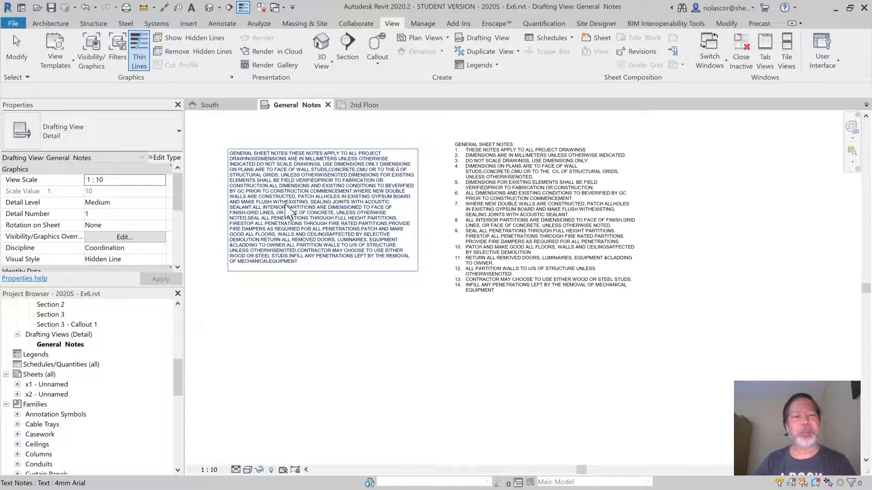
left_click(288, 210)
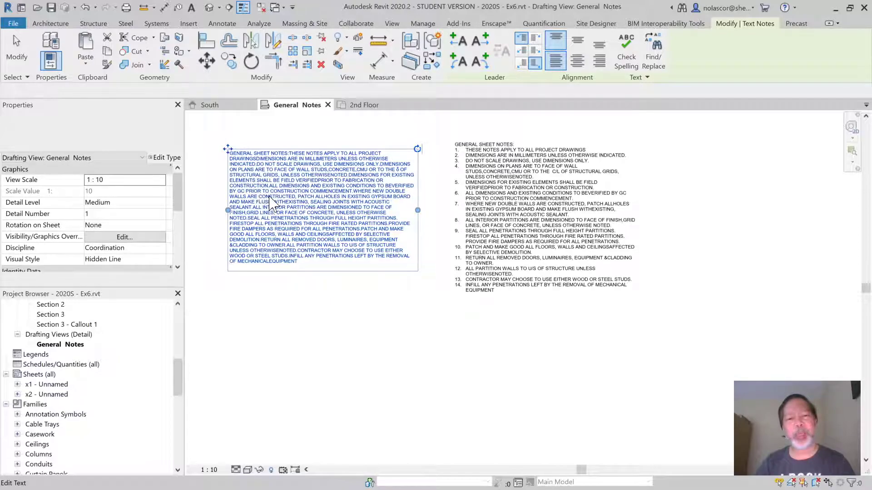
key("Escape")
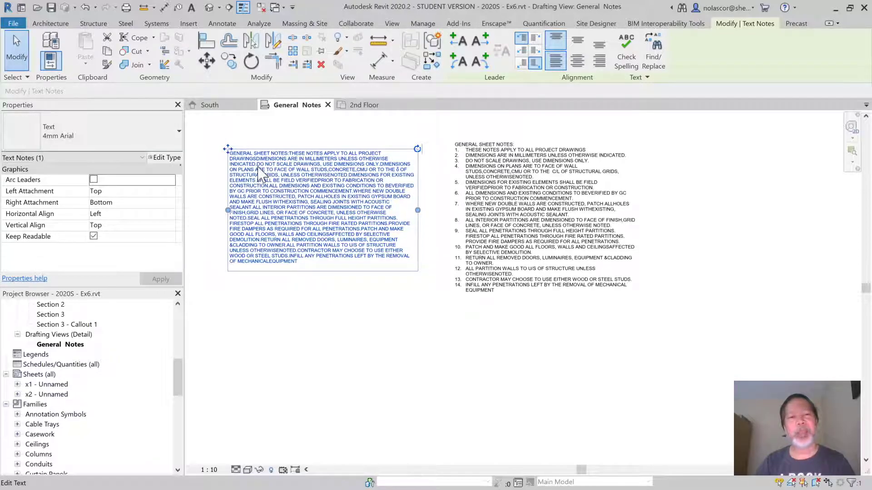
double_click(261, 173)
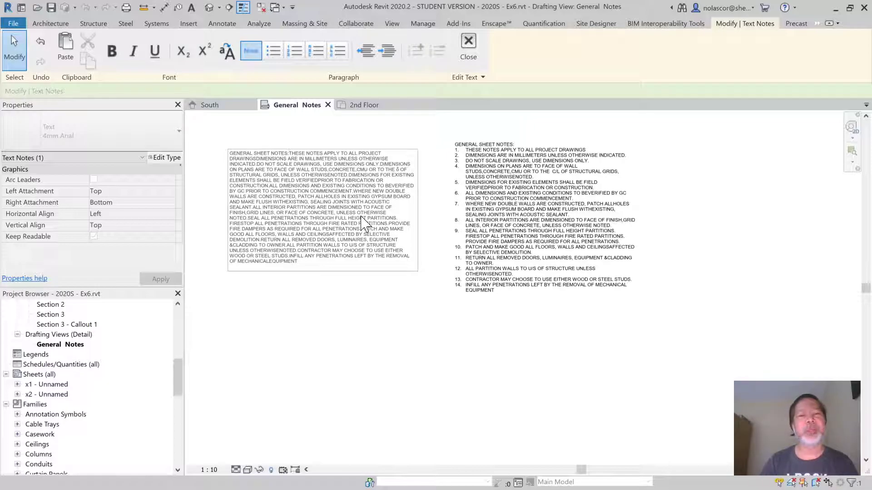
key("Return")
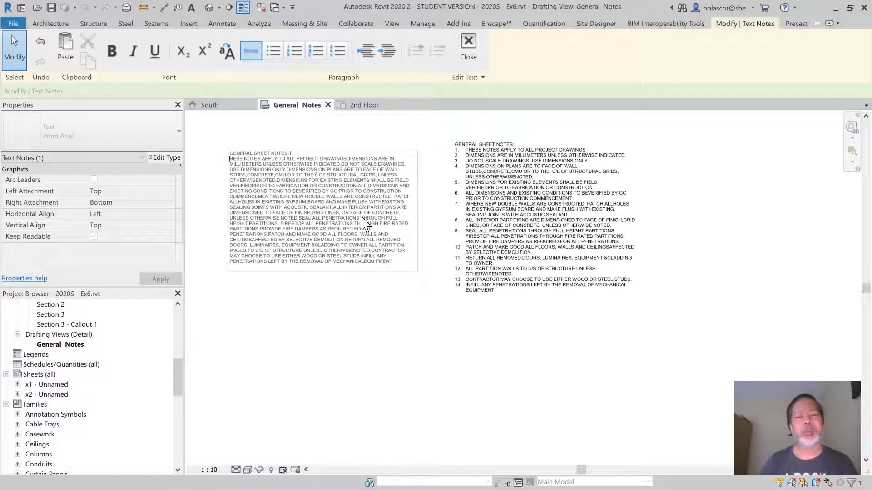
key("BackSpace")
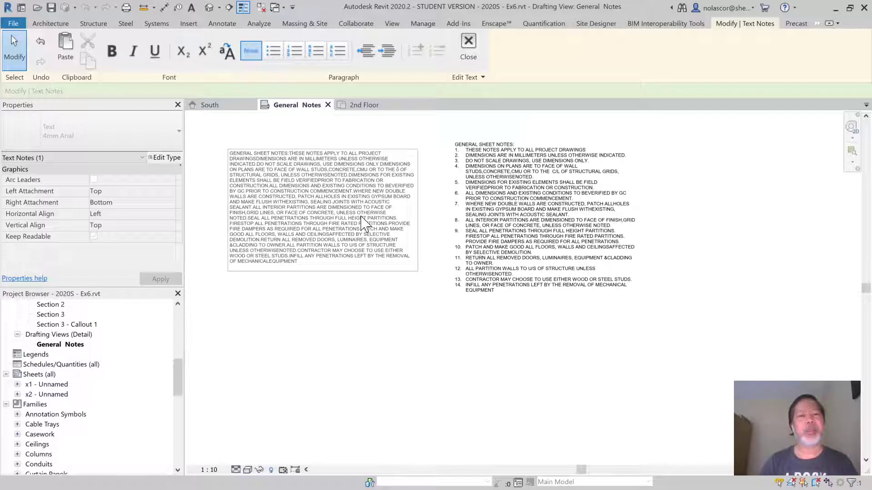
key("Return")
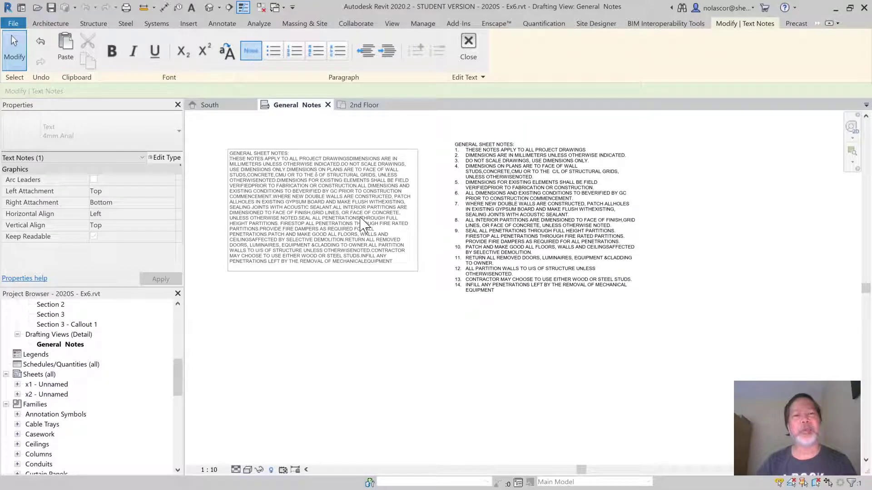
- Format the text below the heading as a numbered list and start item 2 at "DIMENSIONS ARE IN MILLIMETERS"
left_click(274, 53)
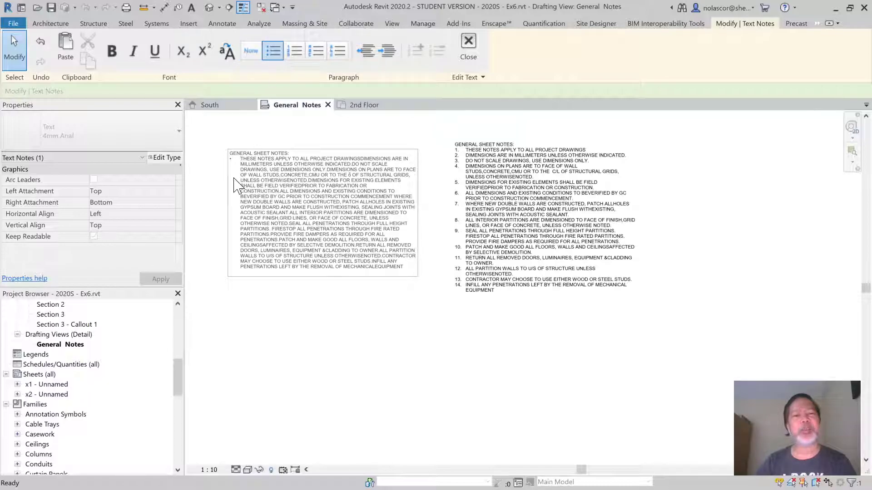
left_click(294, 52)
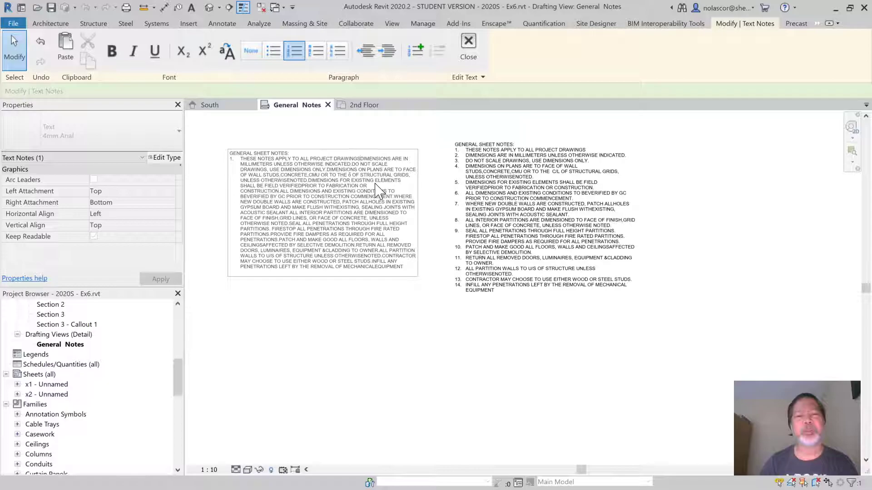
key("Return")
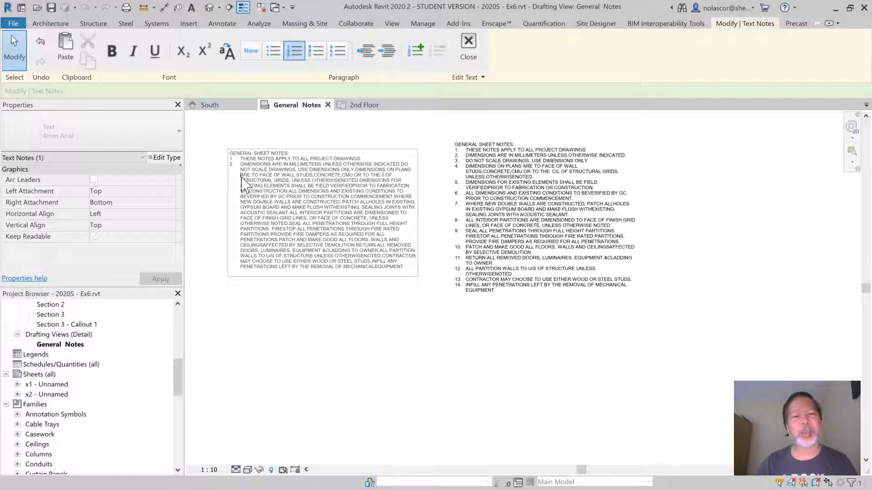
- Make the text from "ARE TO FACE OF WALL STUDS" onward an indented uppercase-lettered sub-item under item 2
left_click(386, 57)
left_click(386, 57)
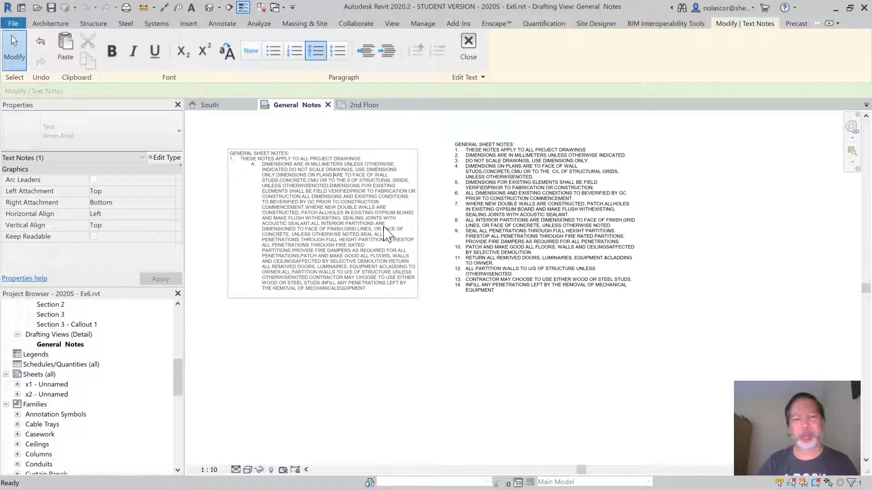
key("Return")
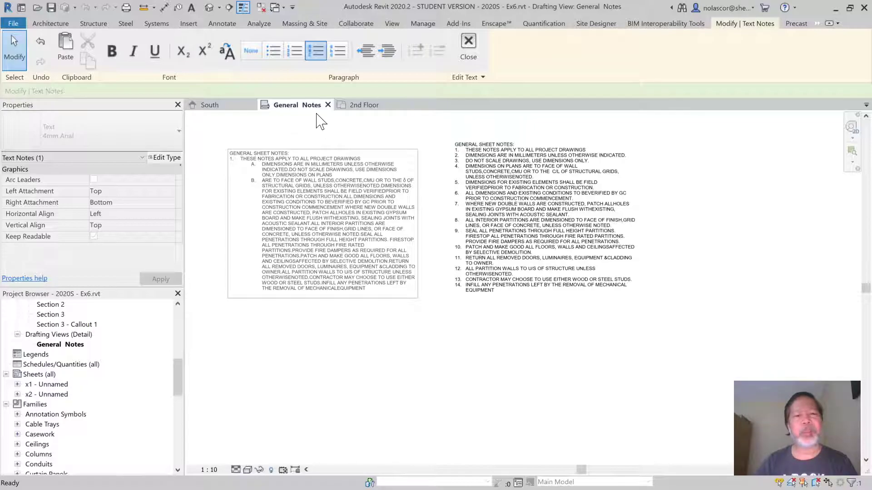
left_click(357, 57)
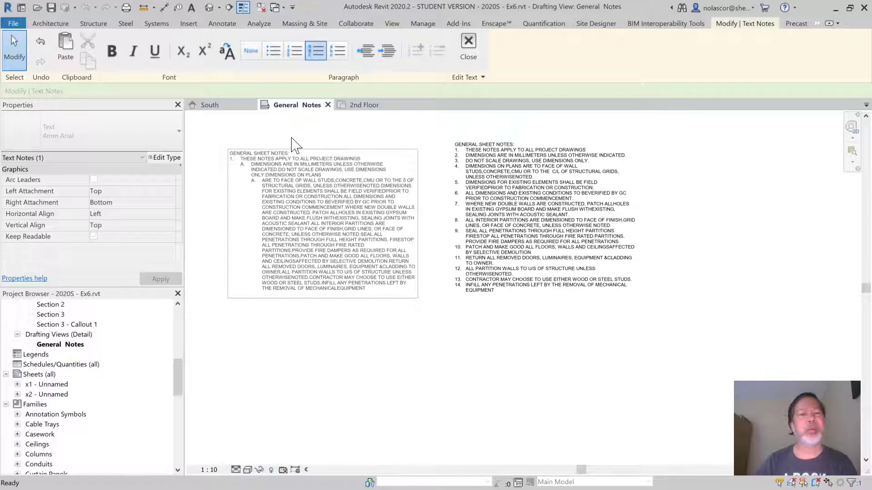
left_click(367, 58)
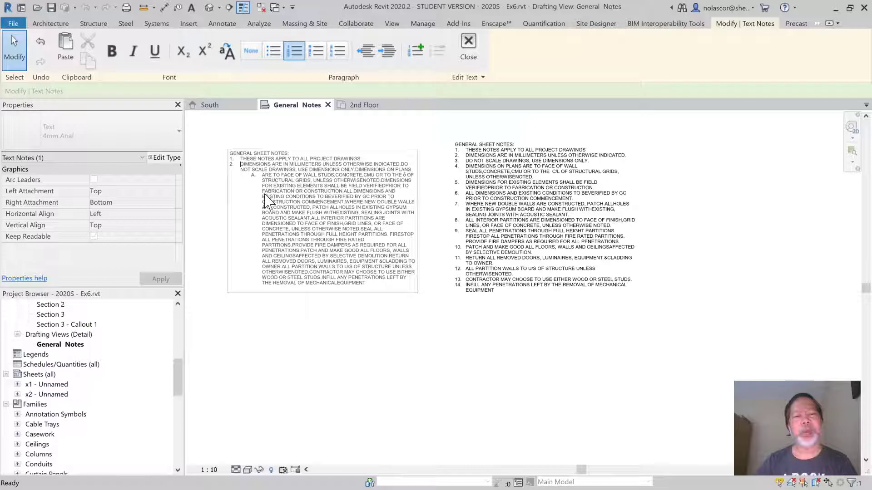
- Split off sub-item B at "FIELD VERIFIED" and a further-indented lowercase sub-item from "NSTRUCTED" onward, and finish editing the note
left_click(266, 194)
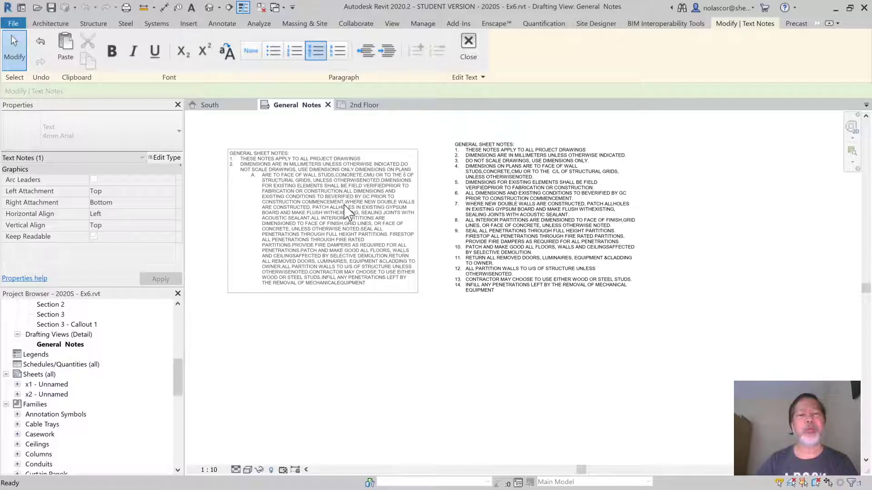
key("Return")
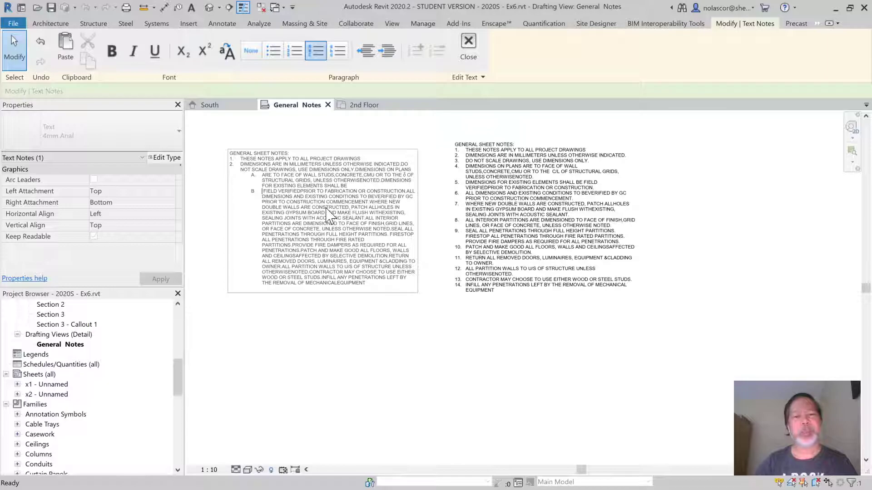
left_click(319, 208)
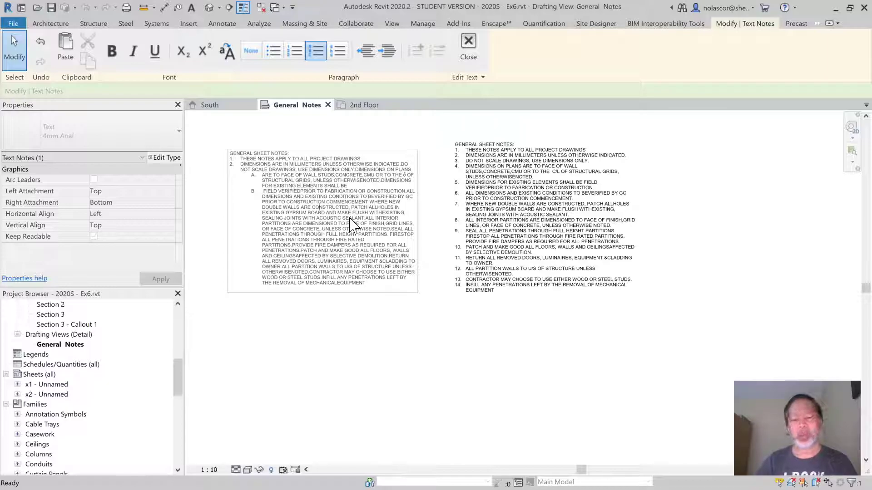
key("Return")
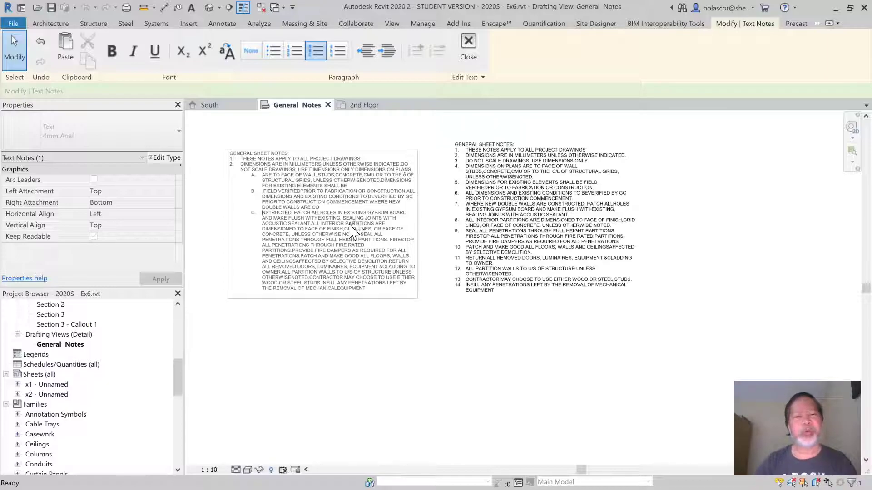
left_click(384, 54)
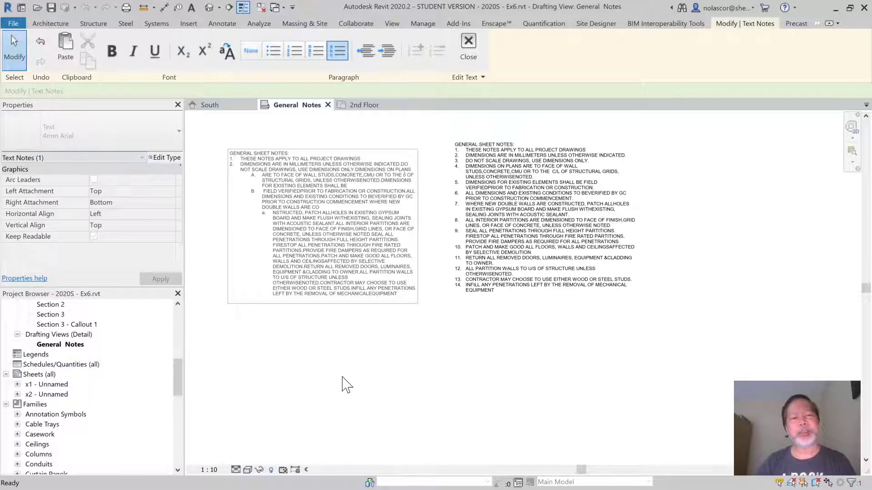
left_click(346, 356)
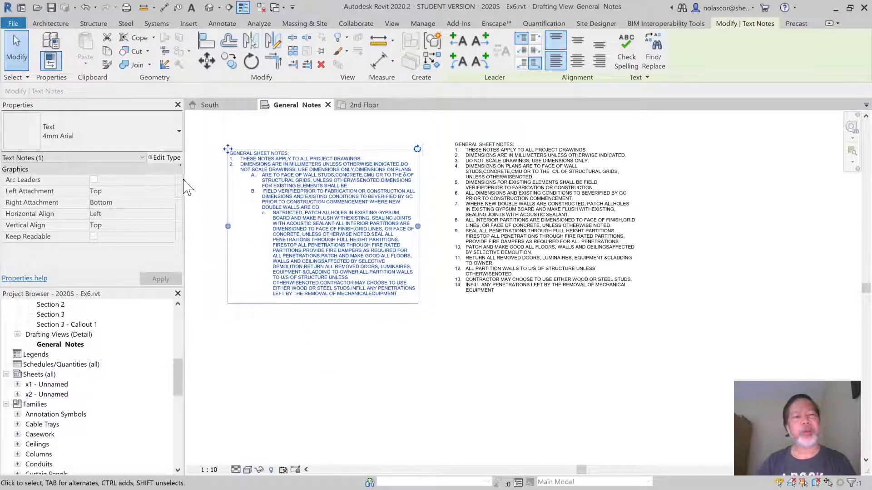
- Set the tab size of the note's 4mm Arial text type to 30 mm
left_click(167, 158)
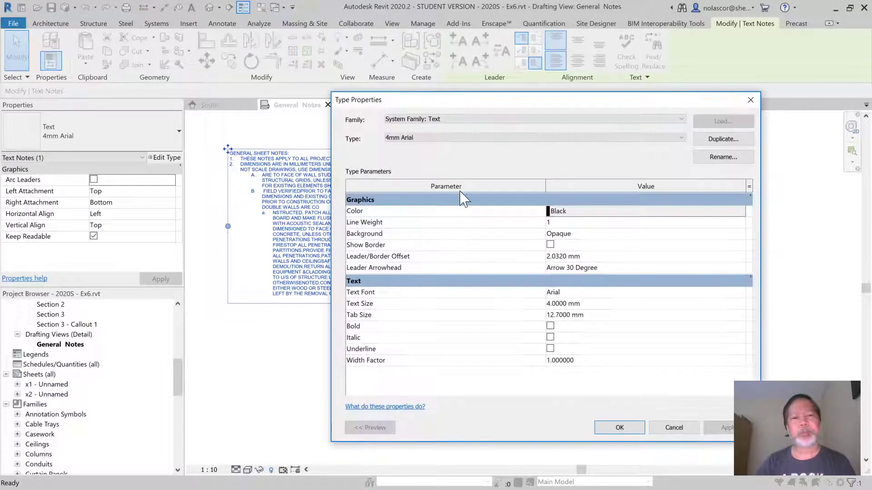
left_click_drag(476, 109, 552, 86)
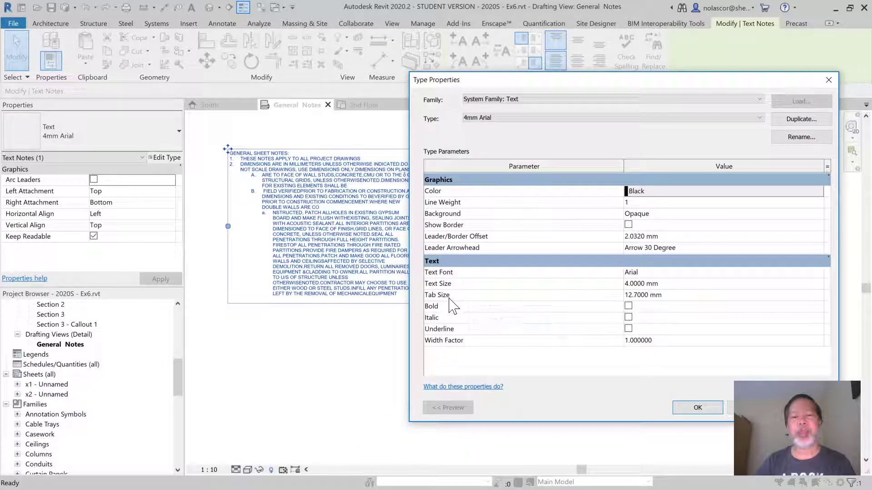
left_click_drag(554, 84, 585, 67)
left_click(677, 278)
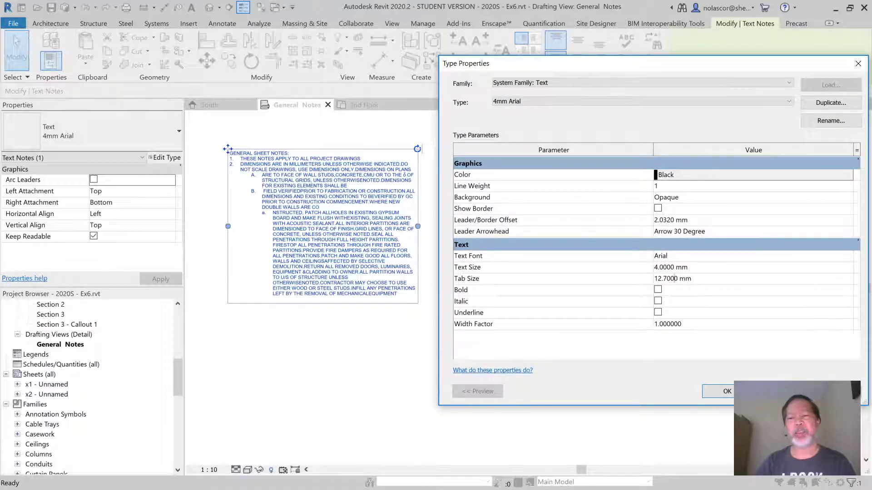
left_click_drag(691, 278, 638, 282)
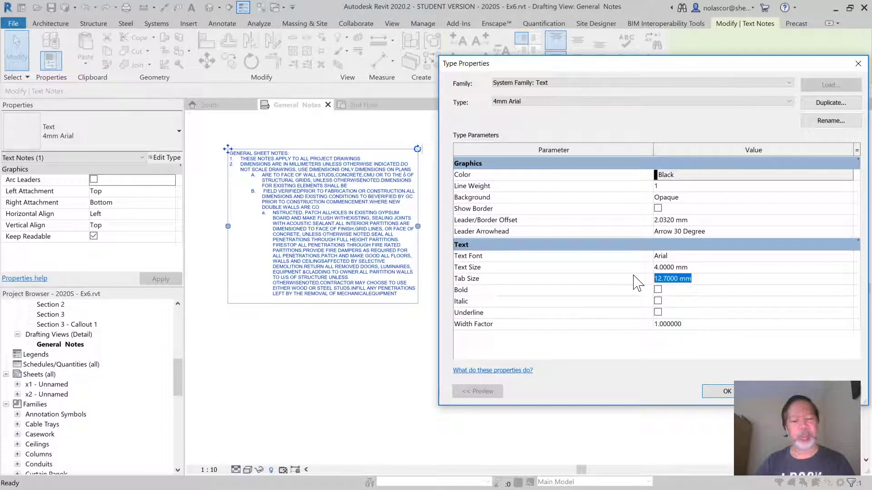
type("30")
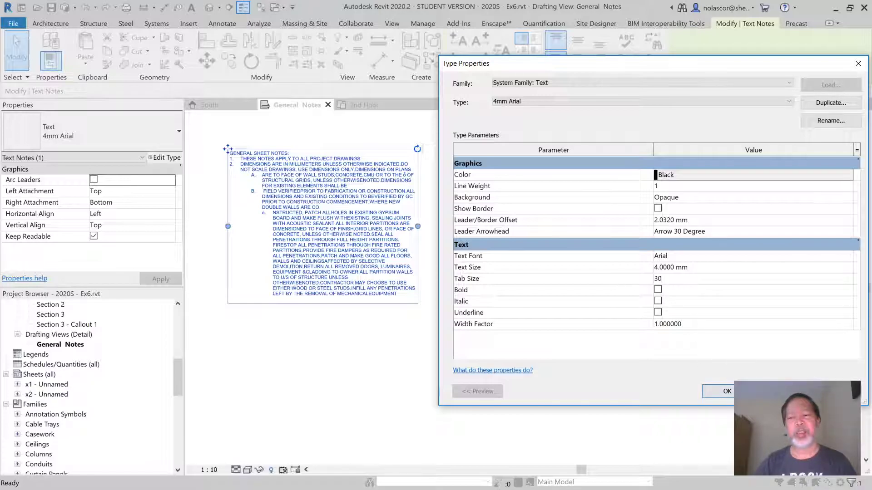
left_click(727, 391)
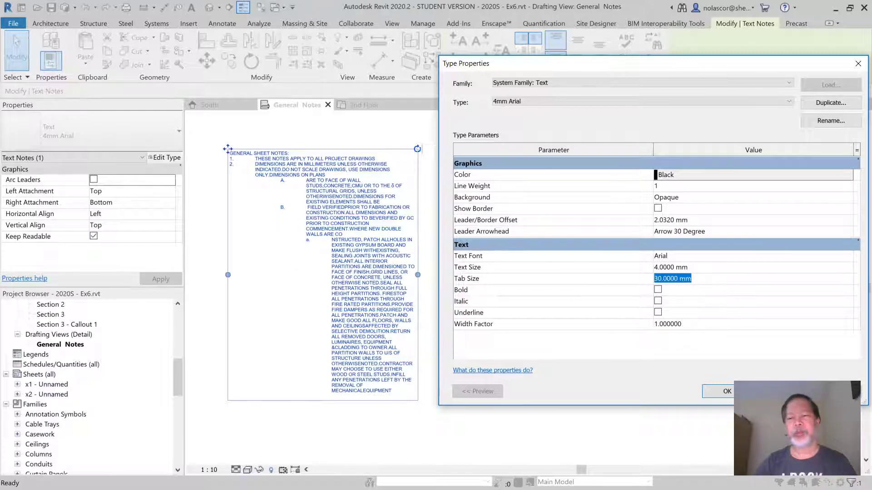
- Set the 4mm Arial text type's tab size back to 12.7 mm and apply it
type("12.")
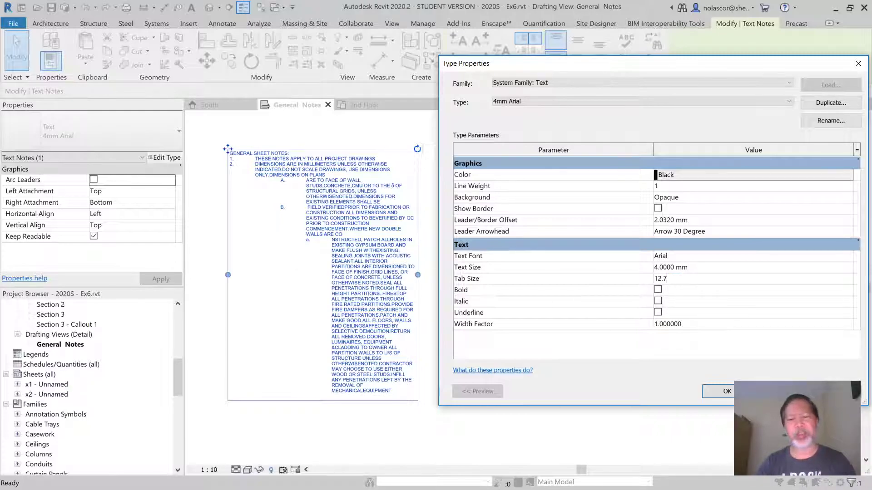
type("7")
key("Tab")
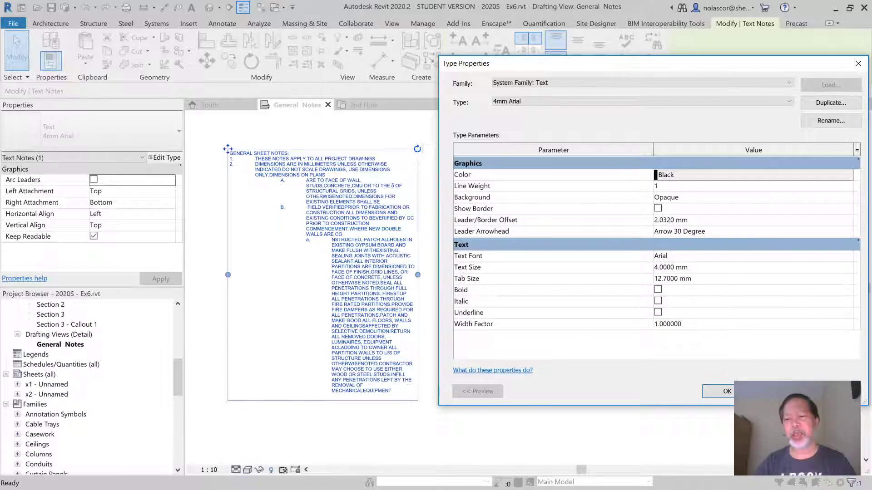
left_click(825, 391)
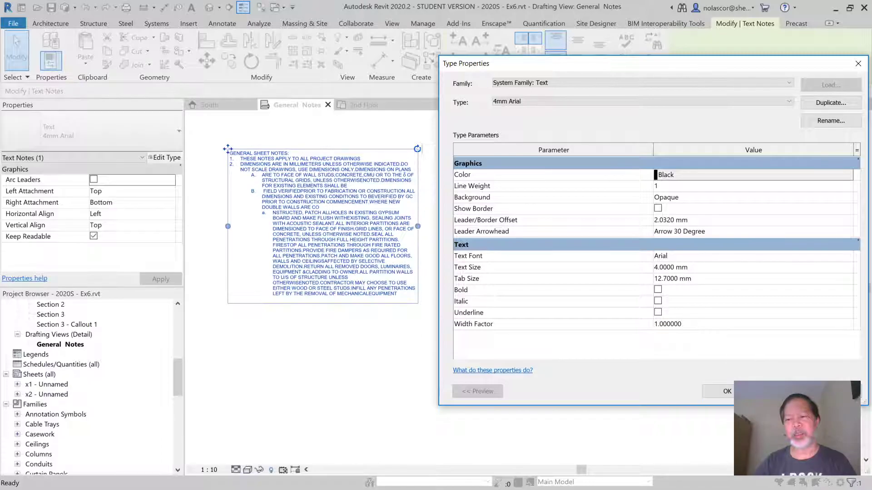
left_click(727, 394)
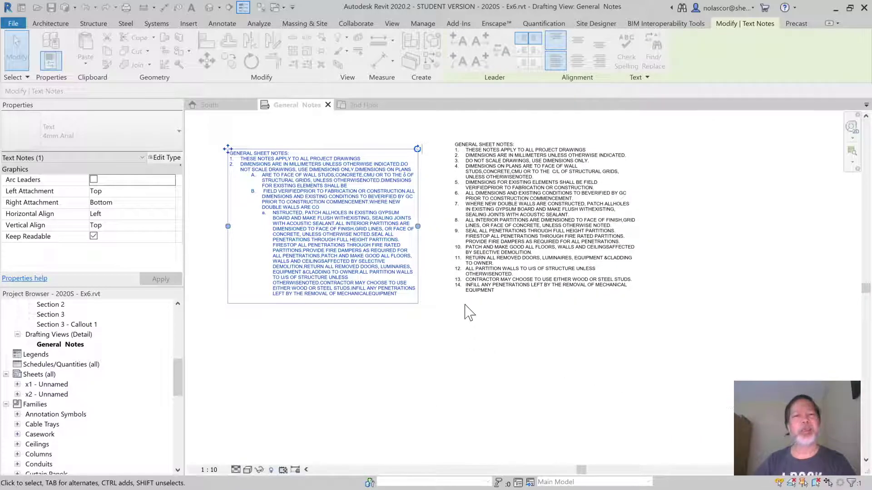